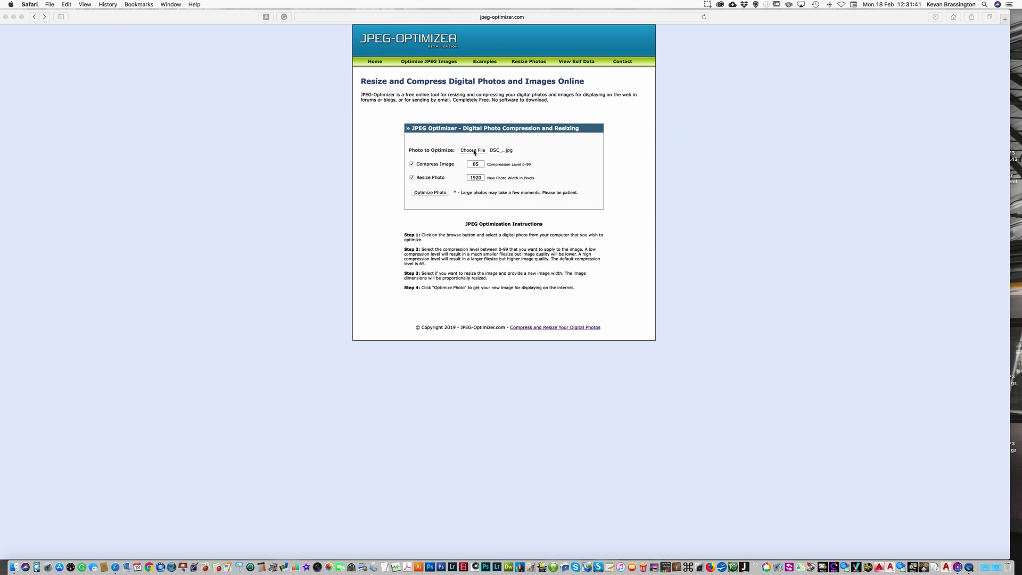
- Choose DSC_5450_A.jpg as the photo in the JPEG-Optimizer upload form
left_click(474, 152)
left_click(475, 150)
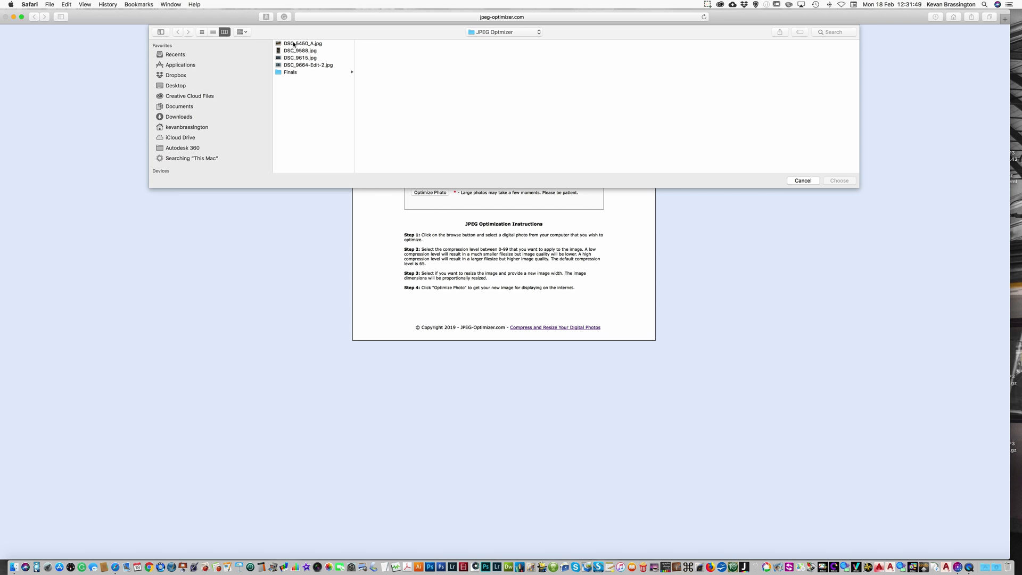
left_click(294, 44)
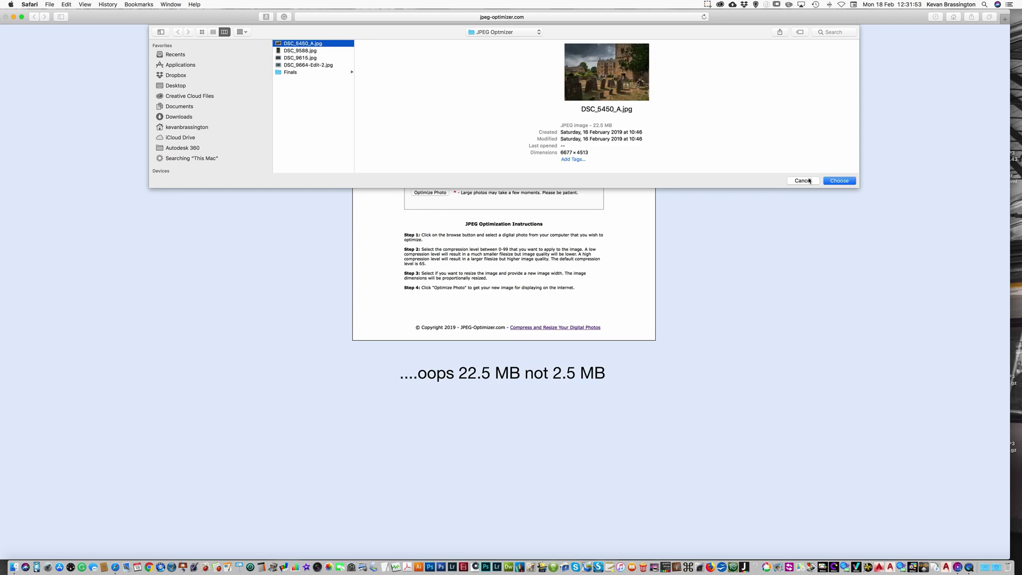
left_click(843, 181)
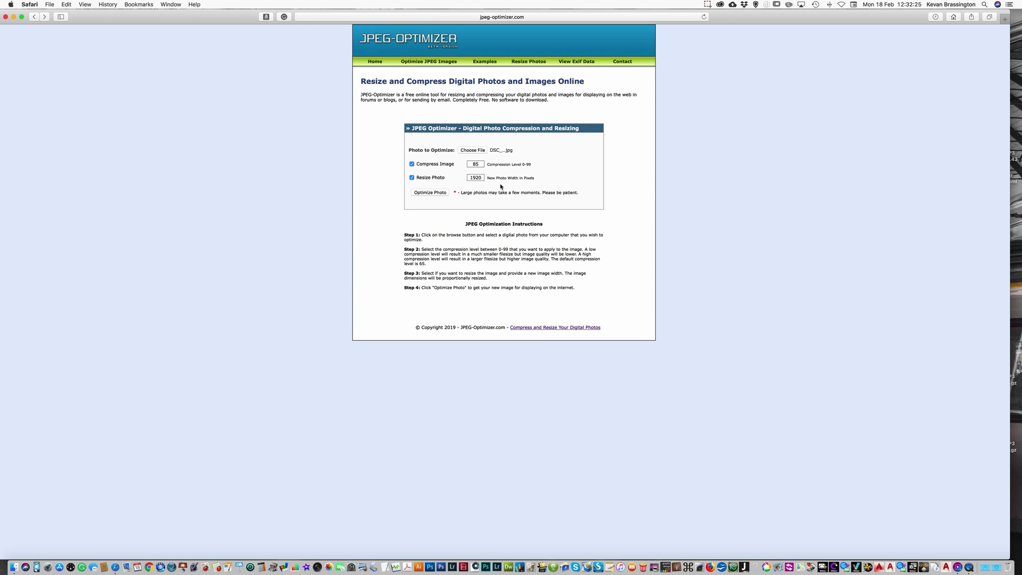
- Optimize DSC_5450_A.jpg to 1920×1280, shrinking it from 21,963 kb to 695.7 kb
left_click(430, 194)
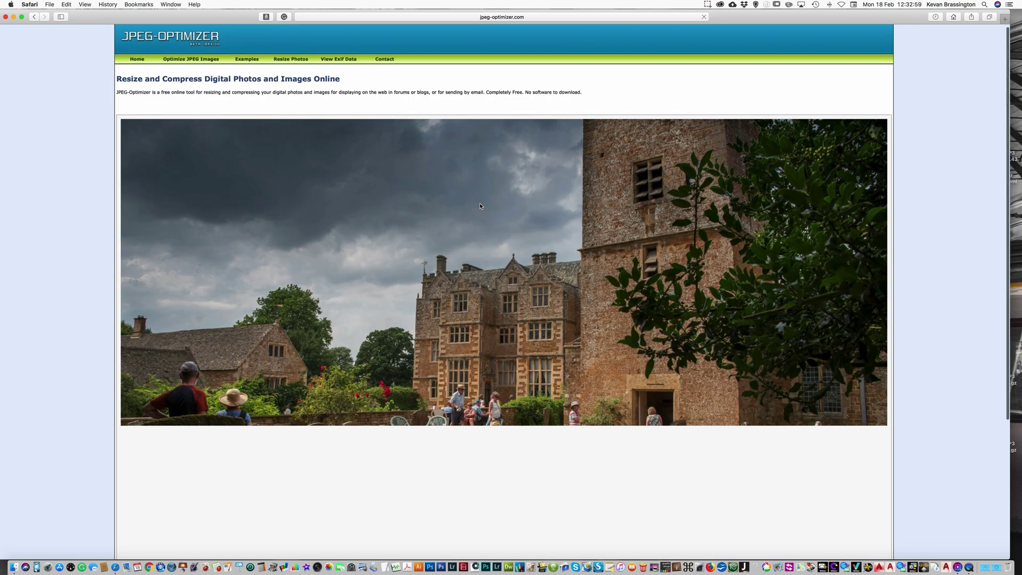
scroll(480, 206, "down", 2)
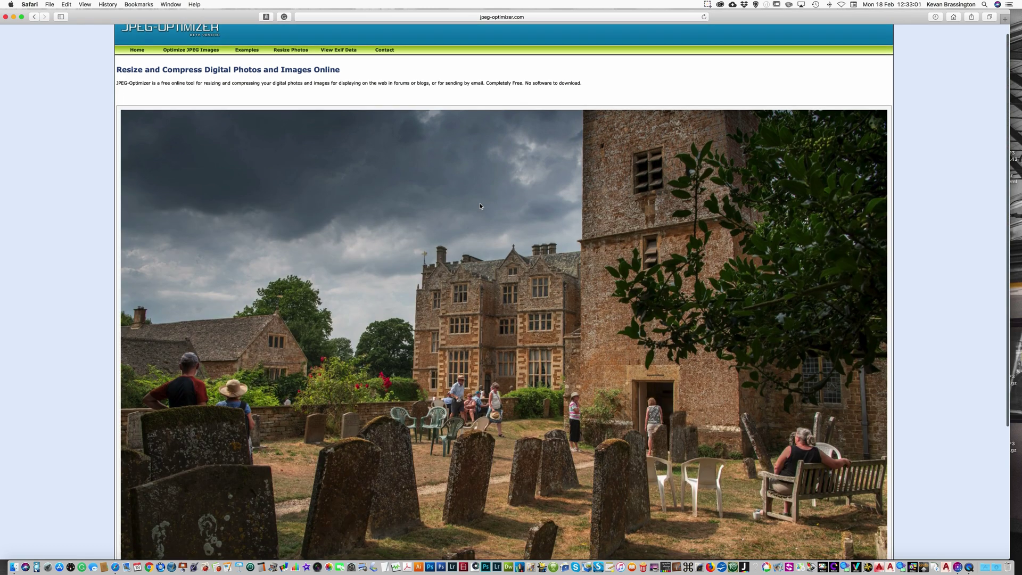
scroll(480, 206, "down", 4)
scroll(480, 205, "down", 2)
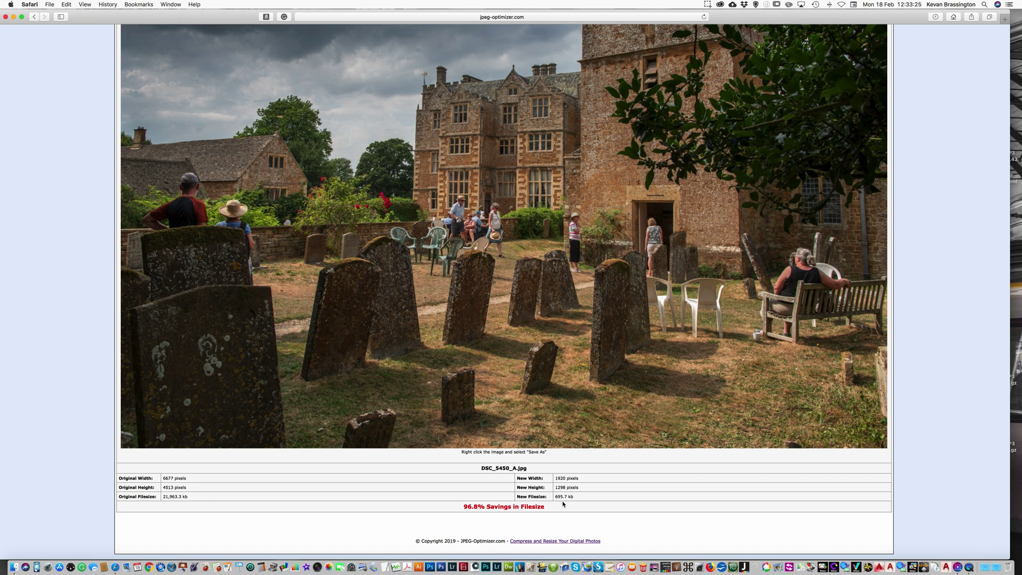
- Save the optimized DSC_5450_A churchyard image into the Finals folder with Save Image As
right_click(503, 256)
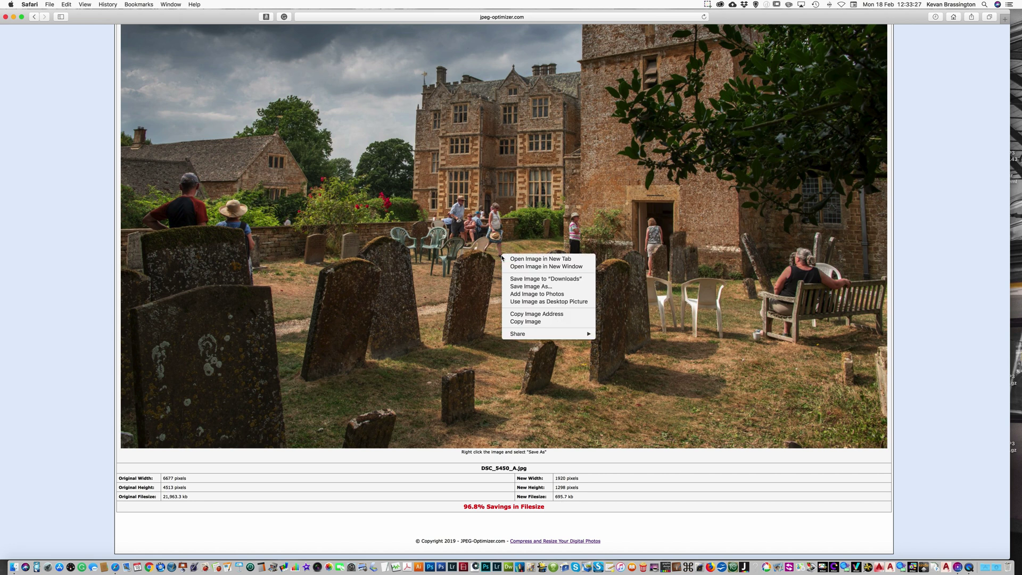
left_click(518, 287)
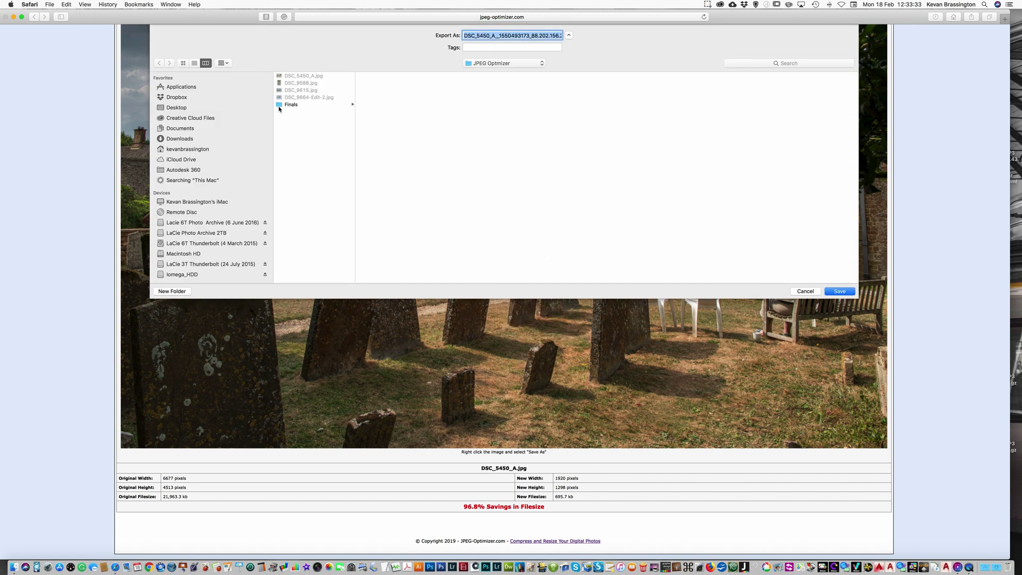
left_click(280, 106)
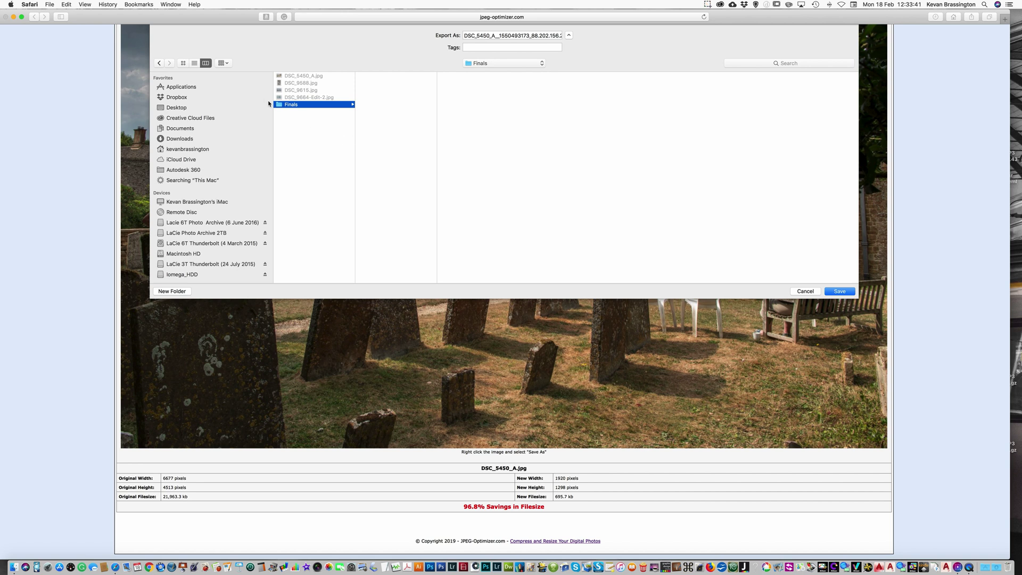
left_click(839, 291)
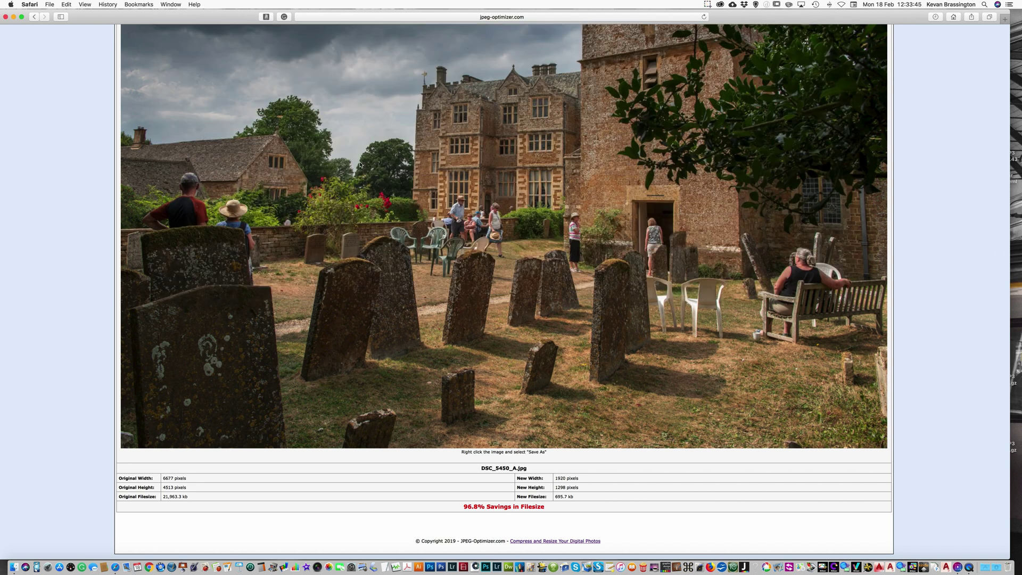
- Return to the upload form and browse to the JPEG Optmizer source folder
left_click(35, 16)
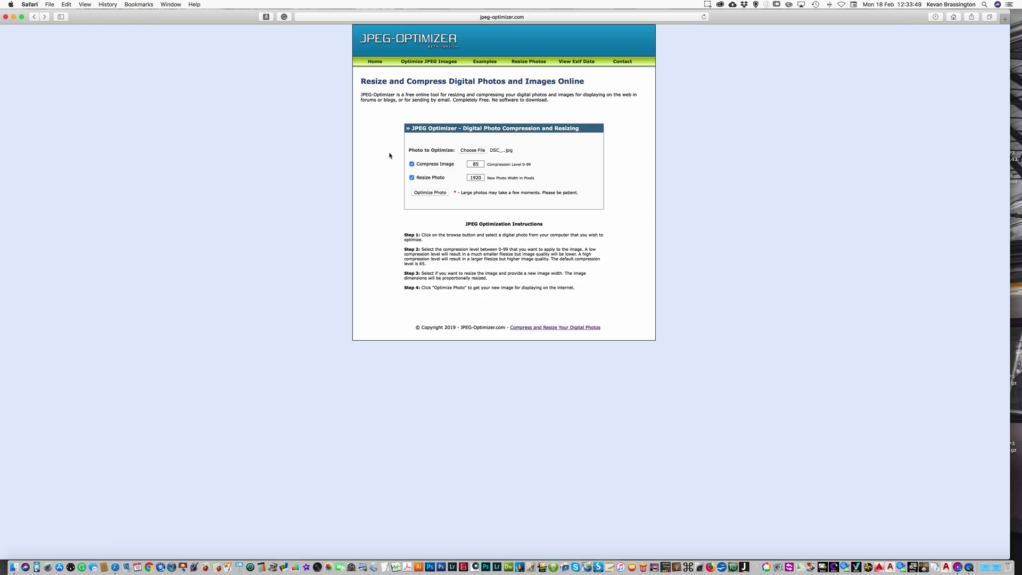
left_click(475, 150)
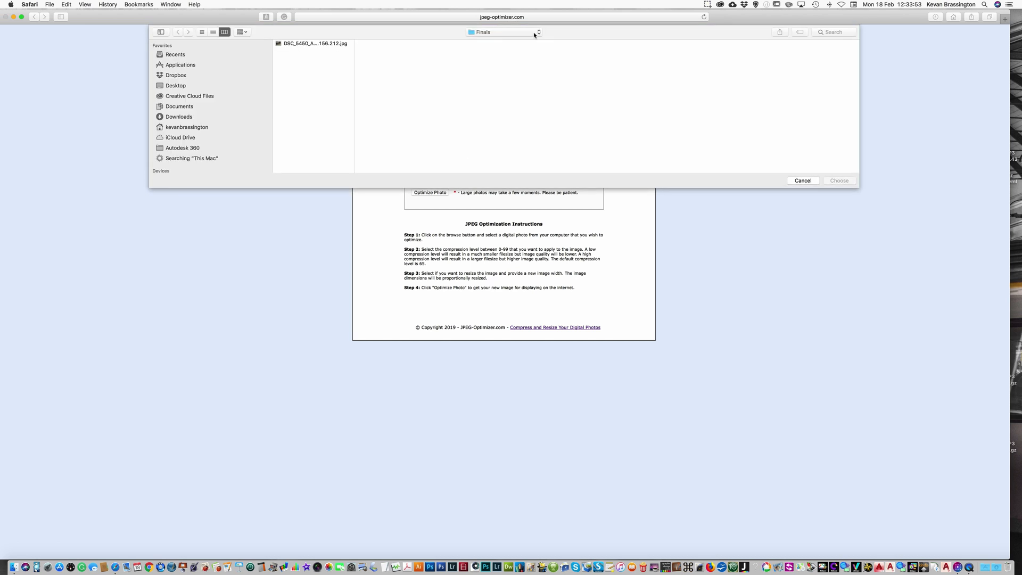
left_click(535, 34)
left_click(501, 44)
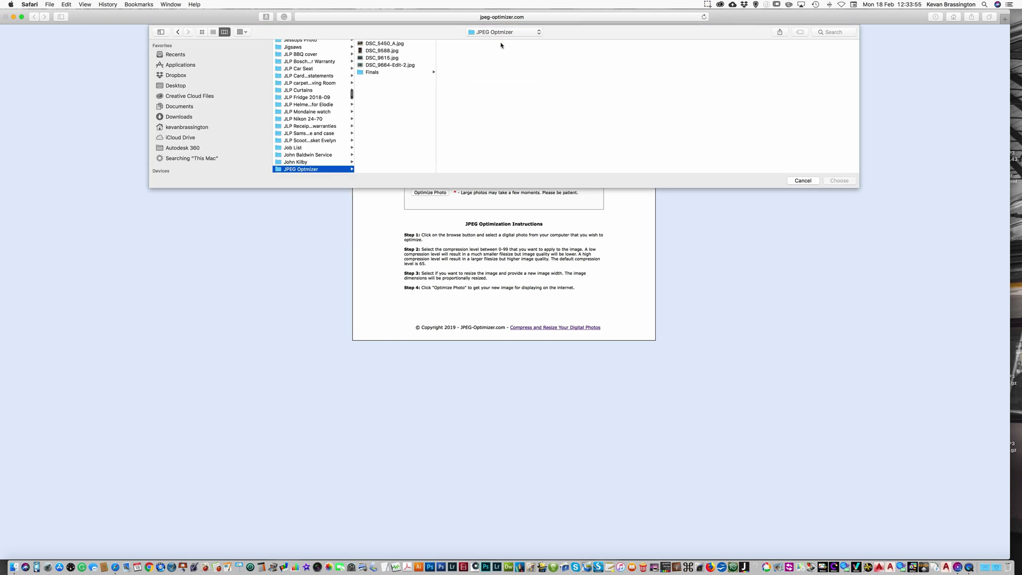
- Optimize DSC_9615.jpg to 1920×1280, shrinking 4,267.5 kb to 627.5 kb
left_click(385, 50)
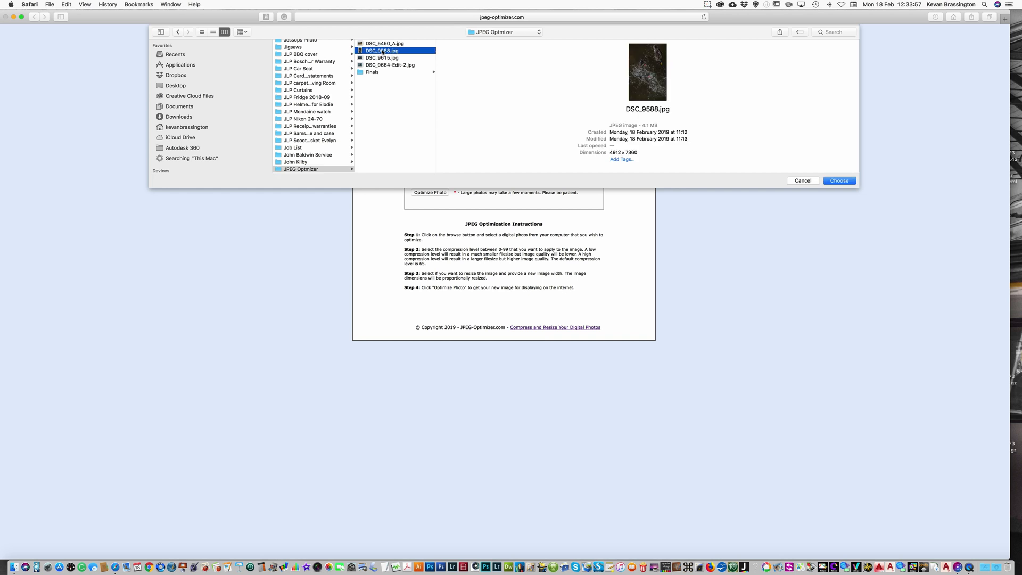
left_click(382, 58)
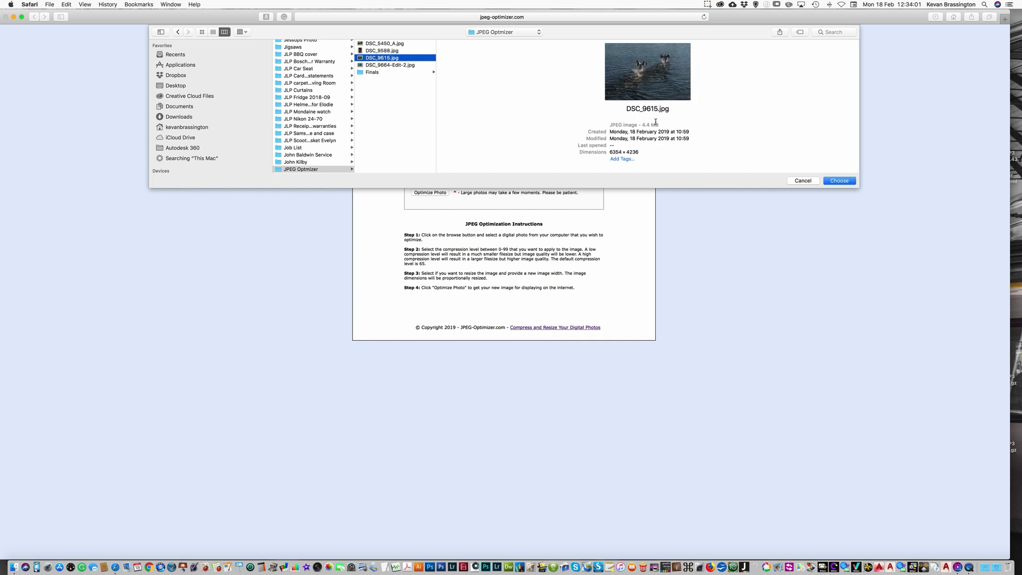
left_click(841, 182)
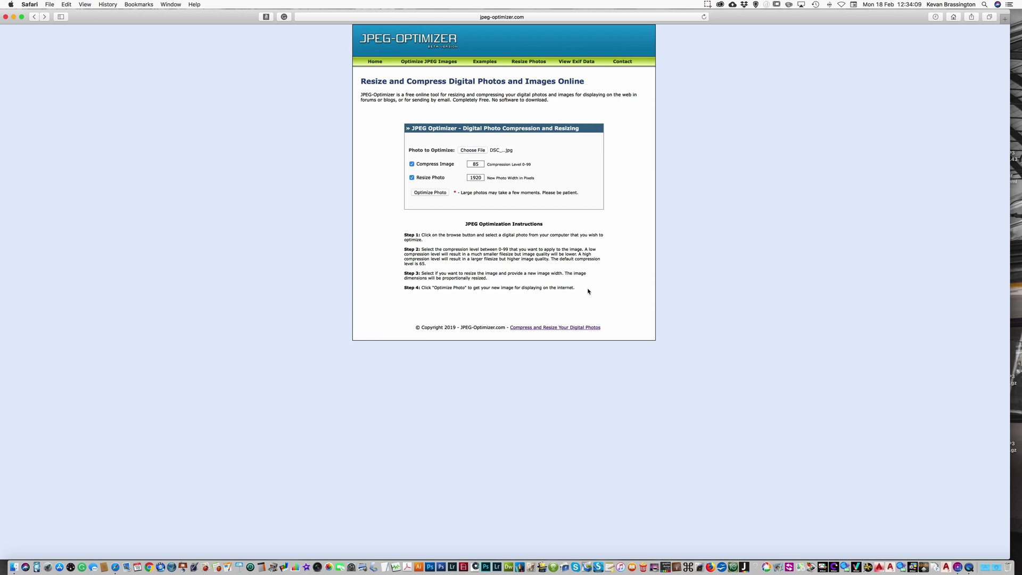
left_click(429, 195)
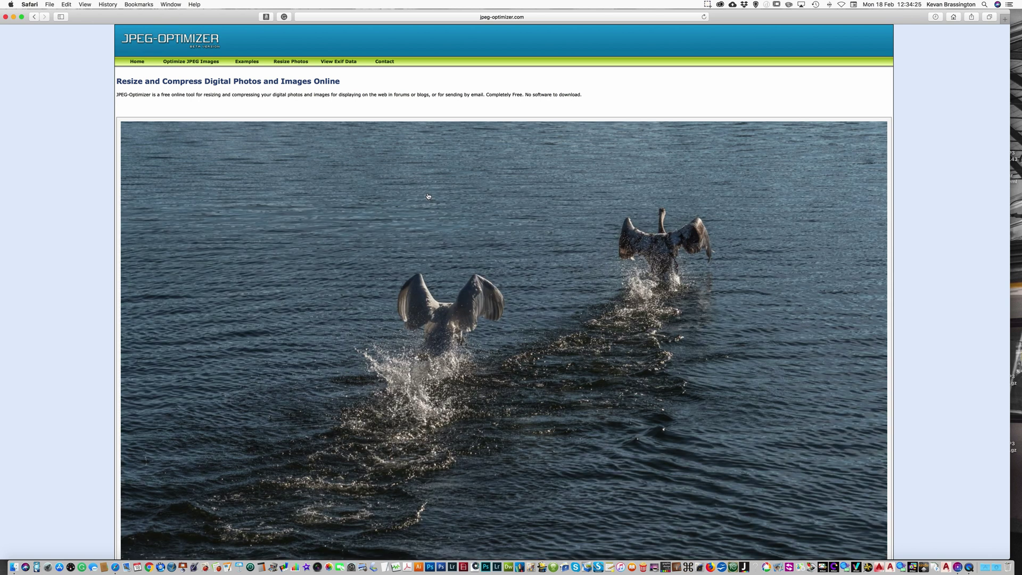
scroll(428, 197, "down", 5)
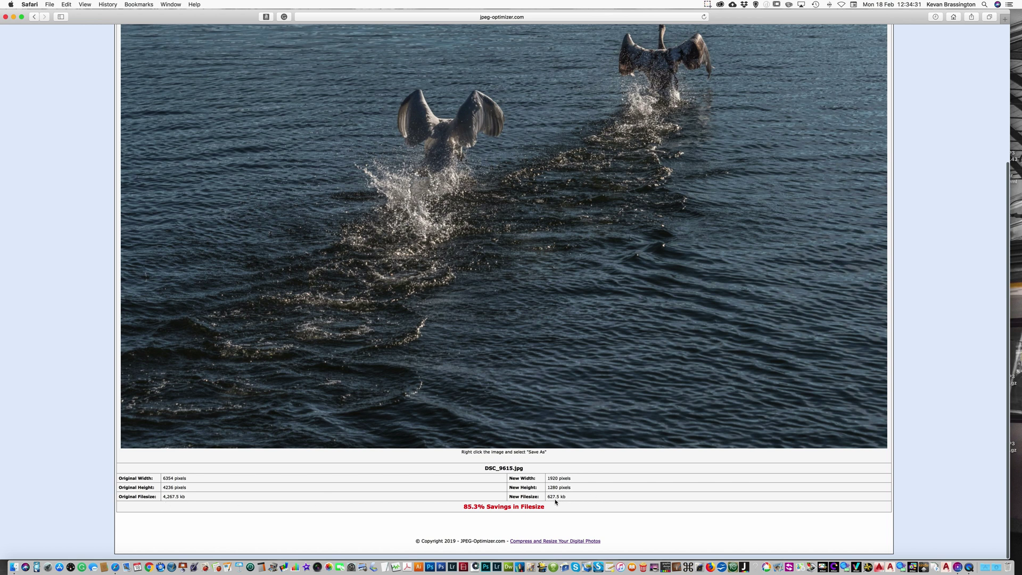
- Save the optimized DSC_9615 swan image into Finals, then go back to the upload form
right_click(510, 302)
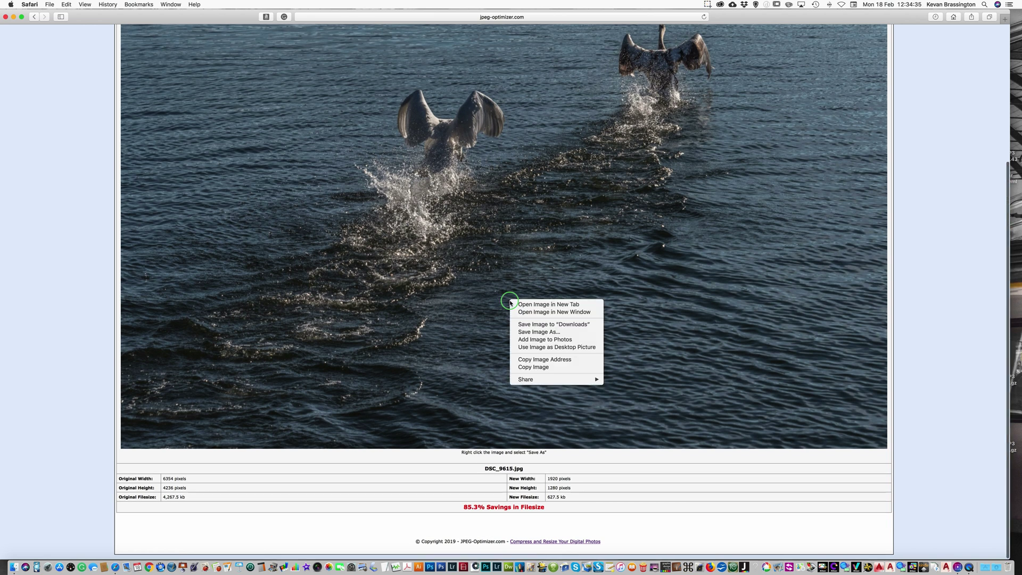
left_click(540, 332)
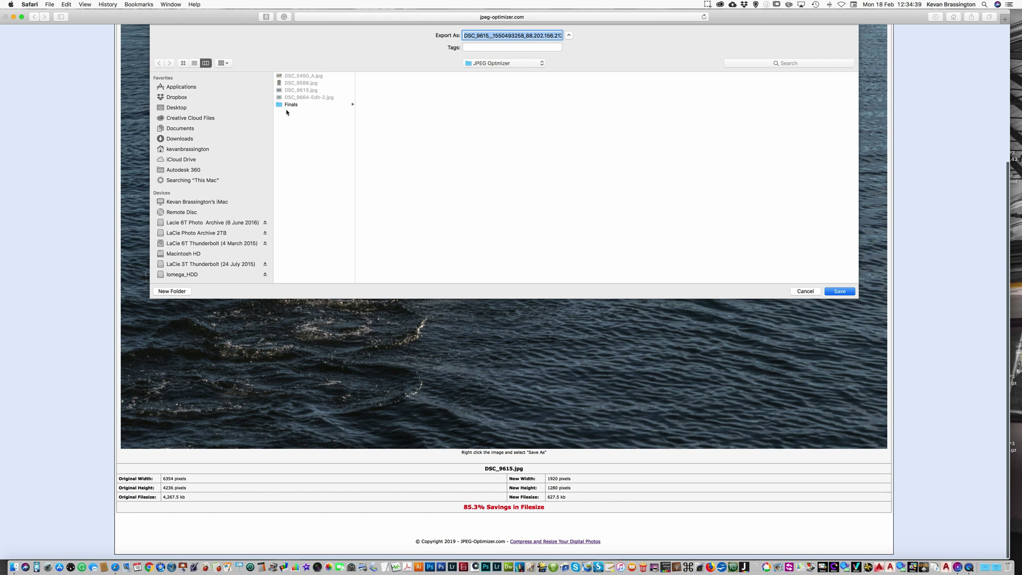
left_click(282, 105)
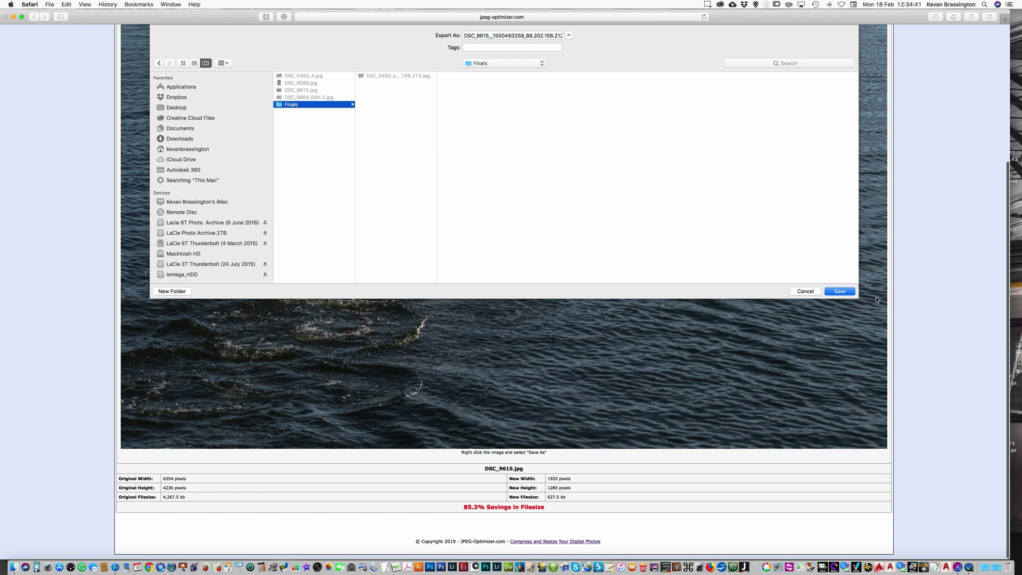
left_click(841, 292)
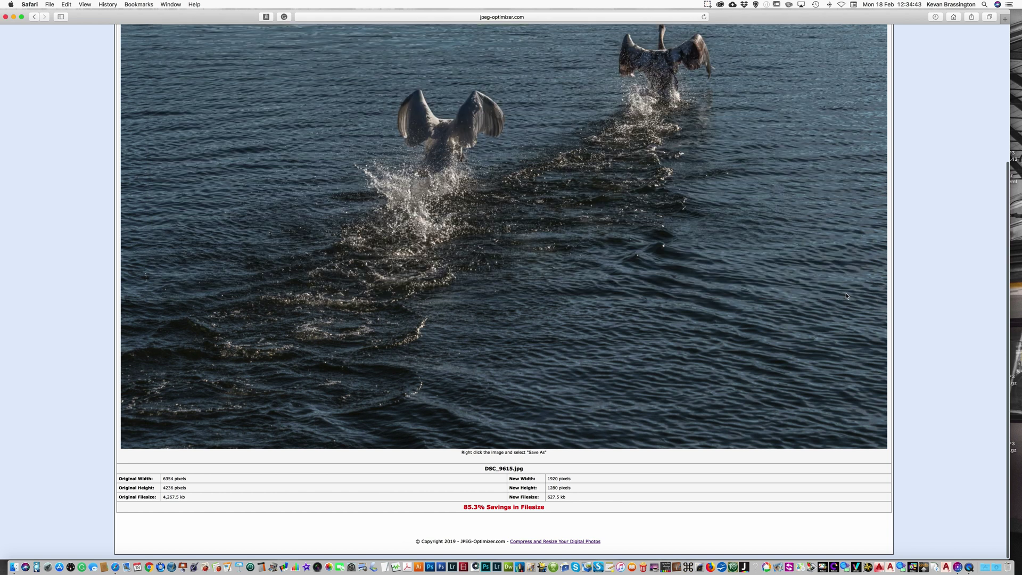
left_click(35, 17)
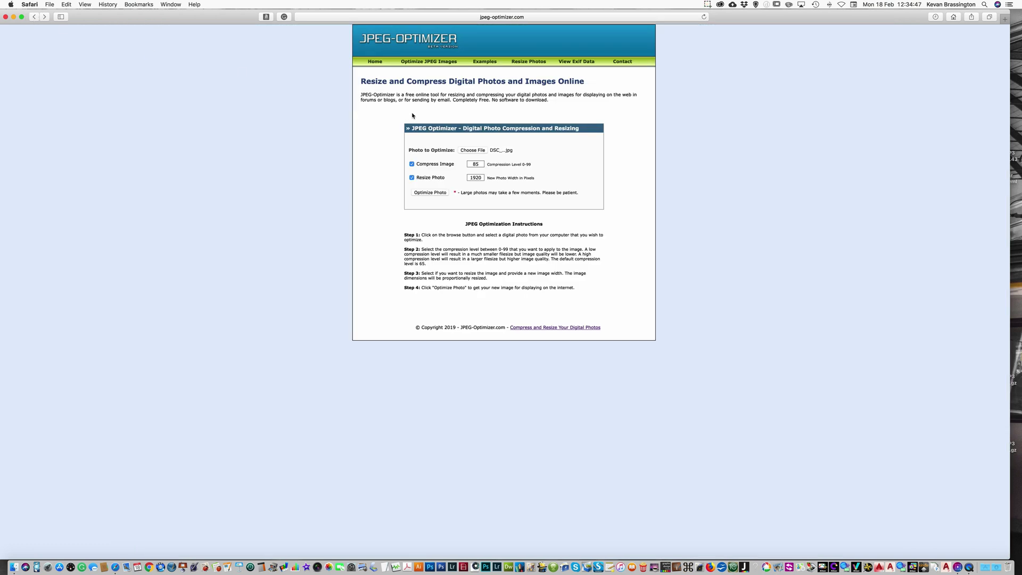
- Optimize DSC_9588.jpg from the JPEG Optimizer folder to 1920×2877, shrinking it to 1,096.2 kb
left_click(473, 150)
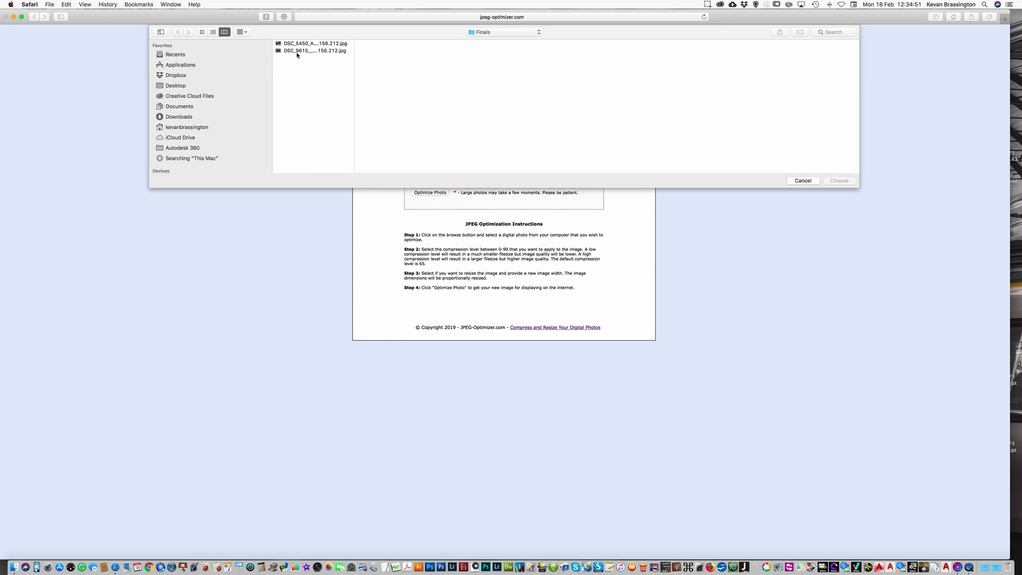
left_click(534, 34)
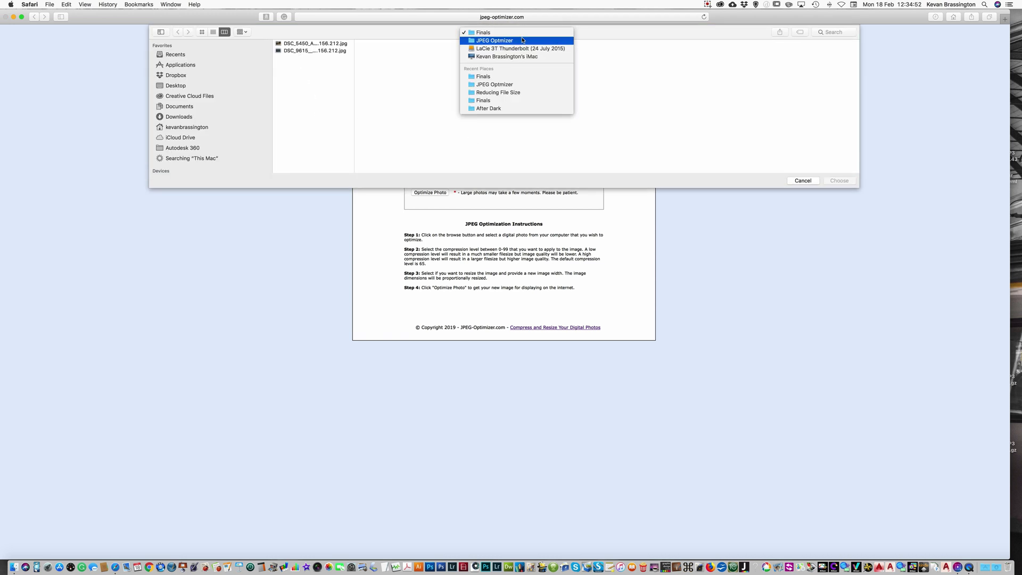
left_click(495, 41)
left_click(389, 58)
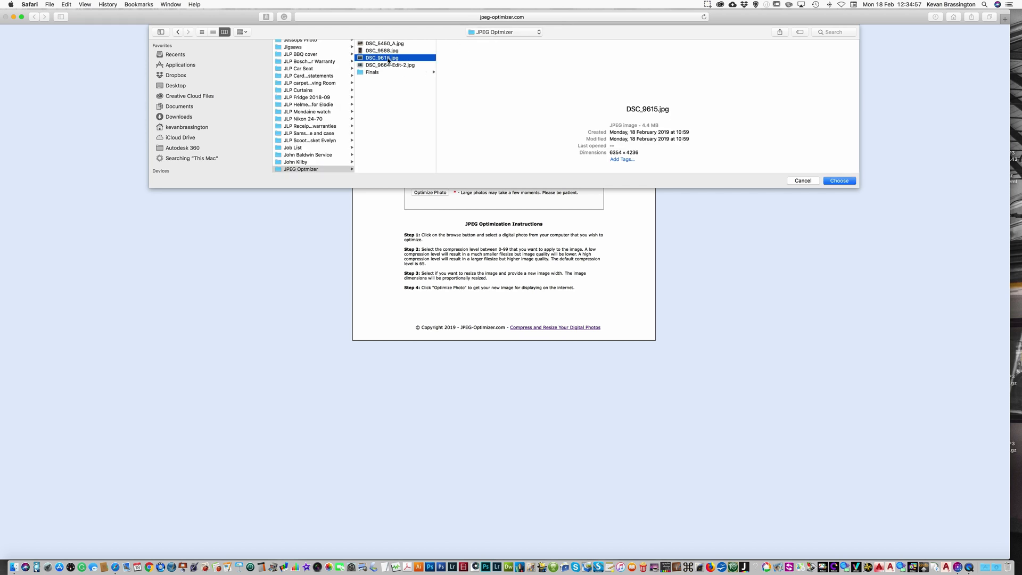
left_click(387, 51)
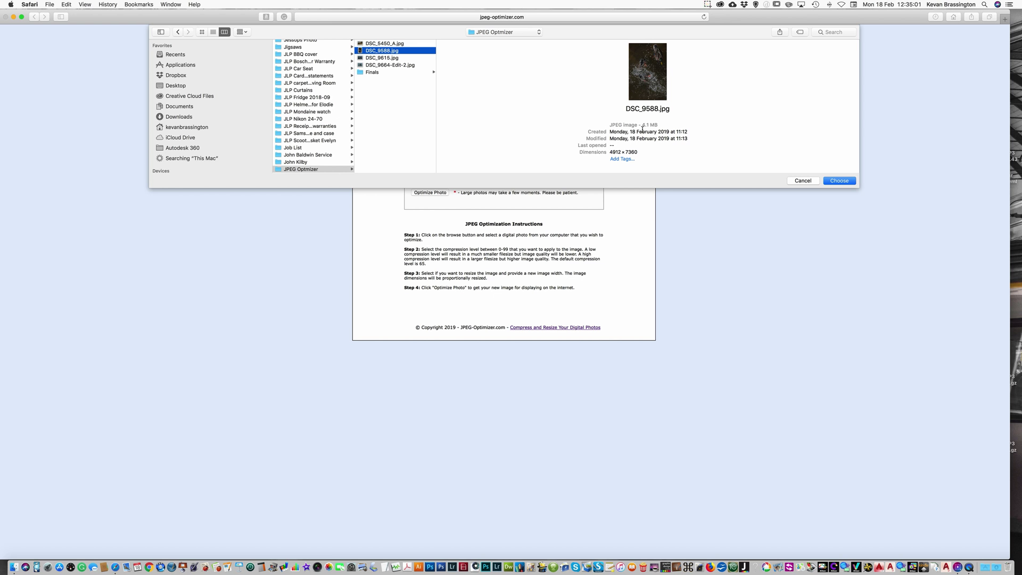
left_click(841, 185)
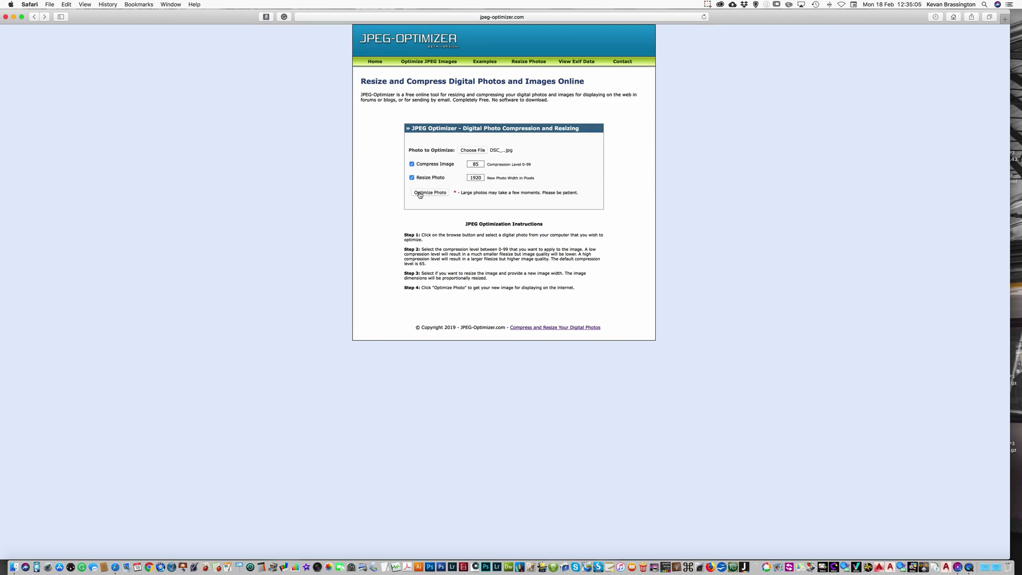
left_click(431, 197)
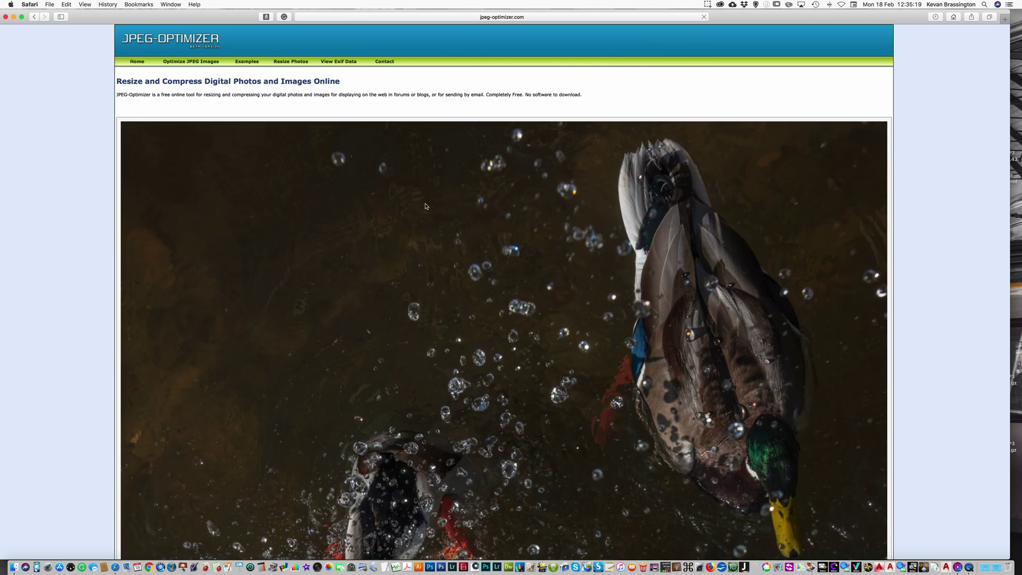
scroll(585, 275, "down", 3)
scroll(586, 275, "down", 5)
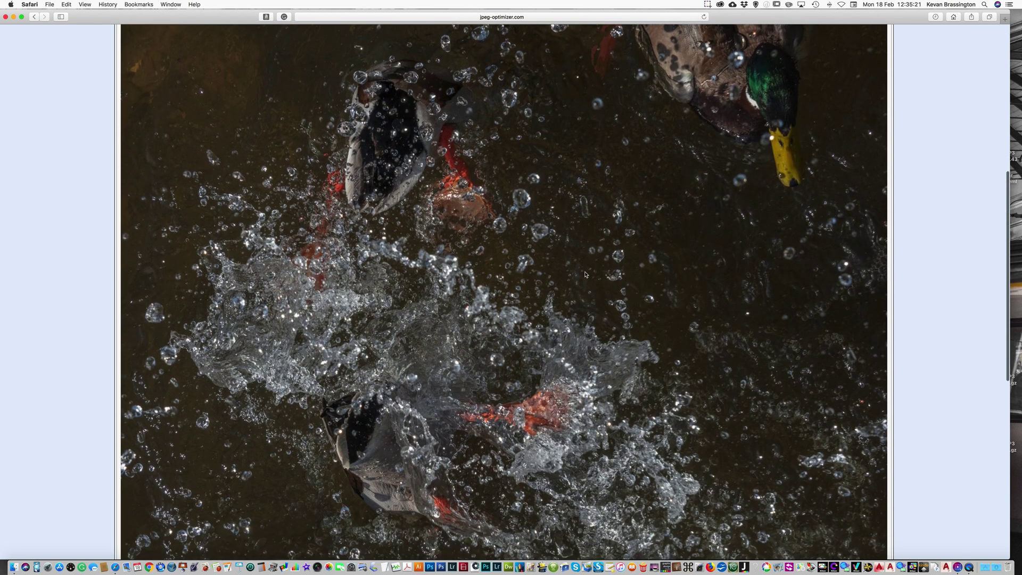
scroll(585, 275, "down", 5)
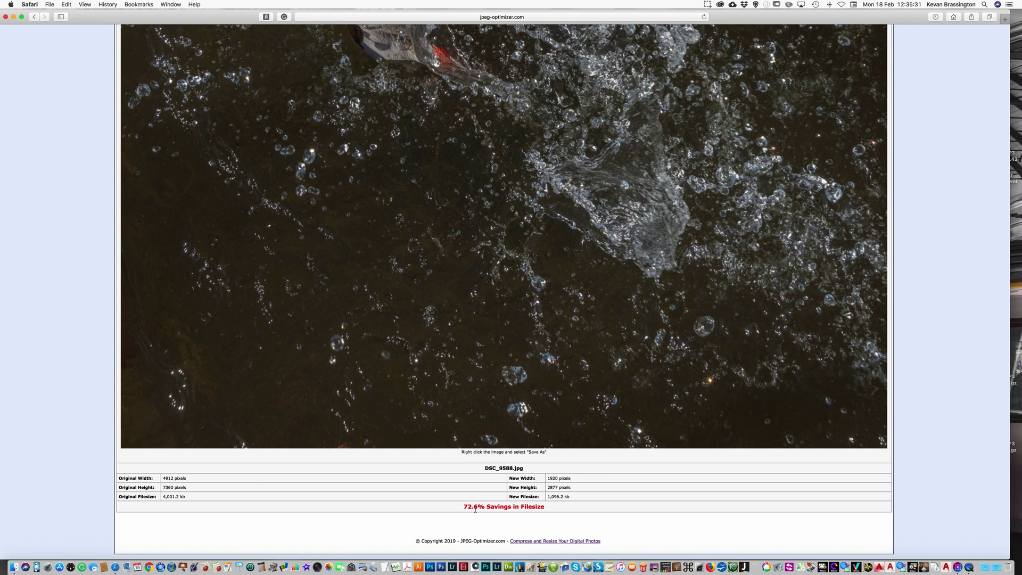
- Save the optimized DSC_9588 image into Finals, then go back to the upload form
right_click(513, 208)
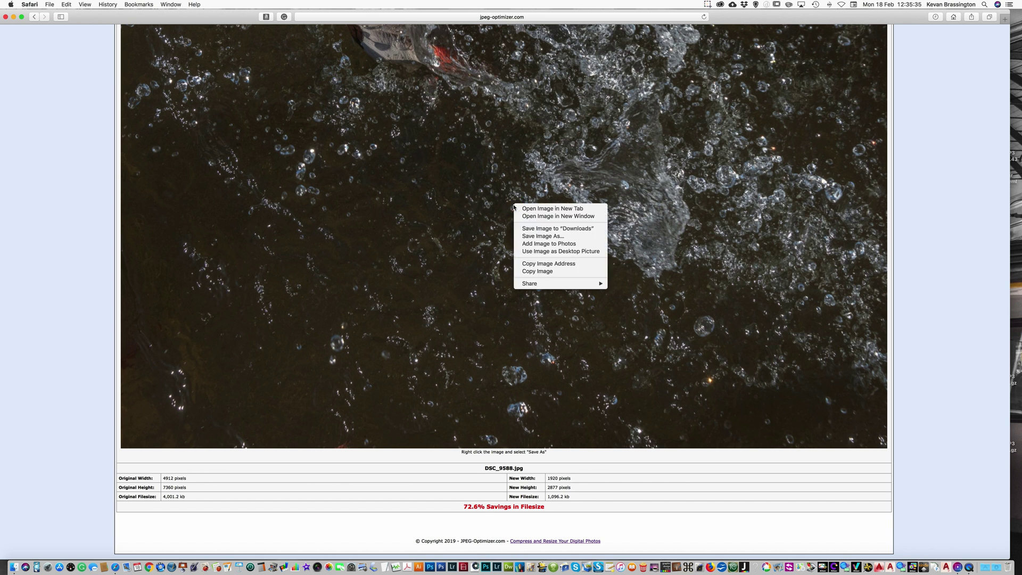
left_click(535, 240)
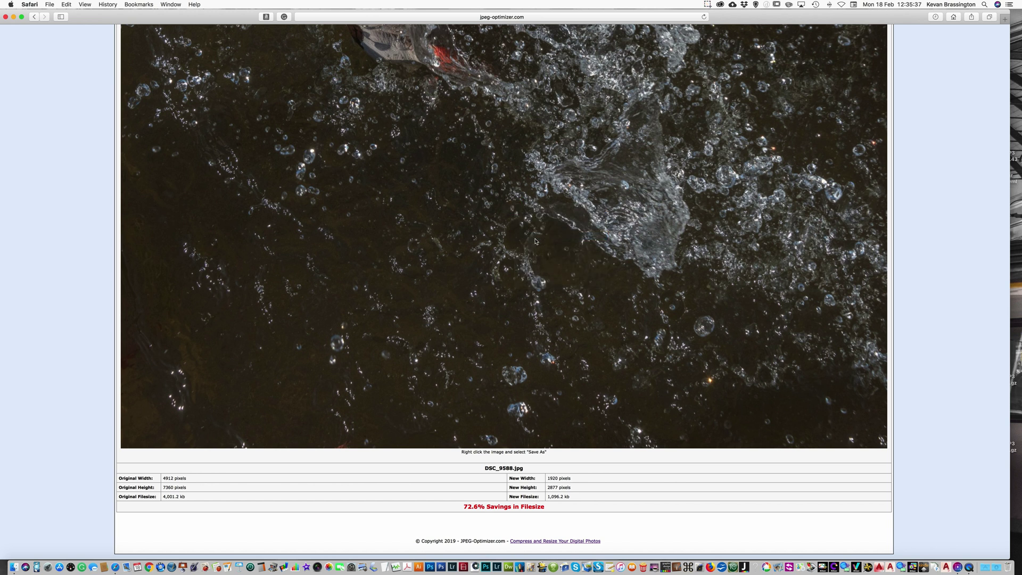
left_click(290, 104)
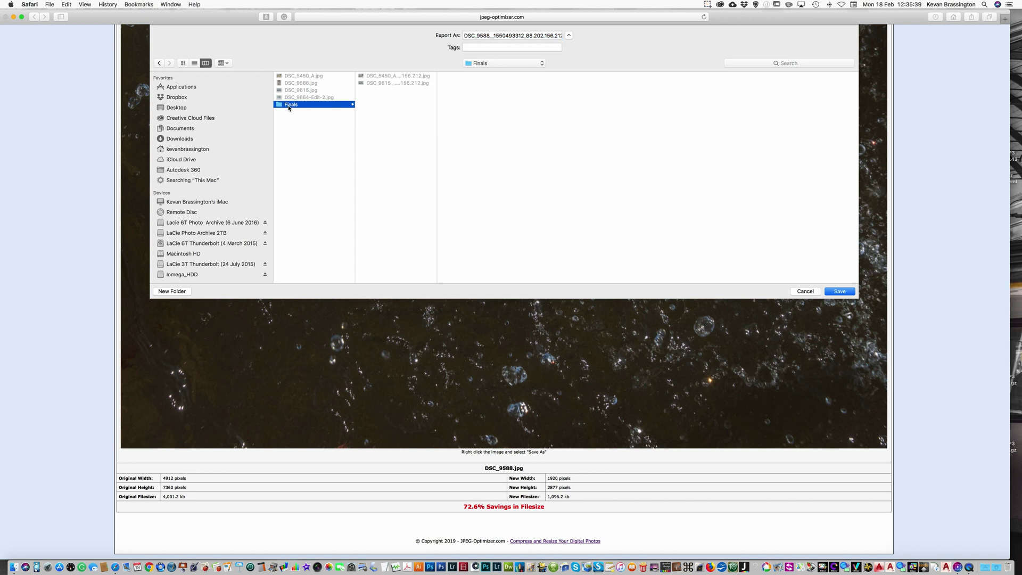
left_click(840, 293)
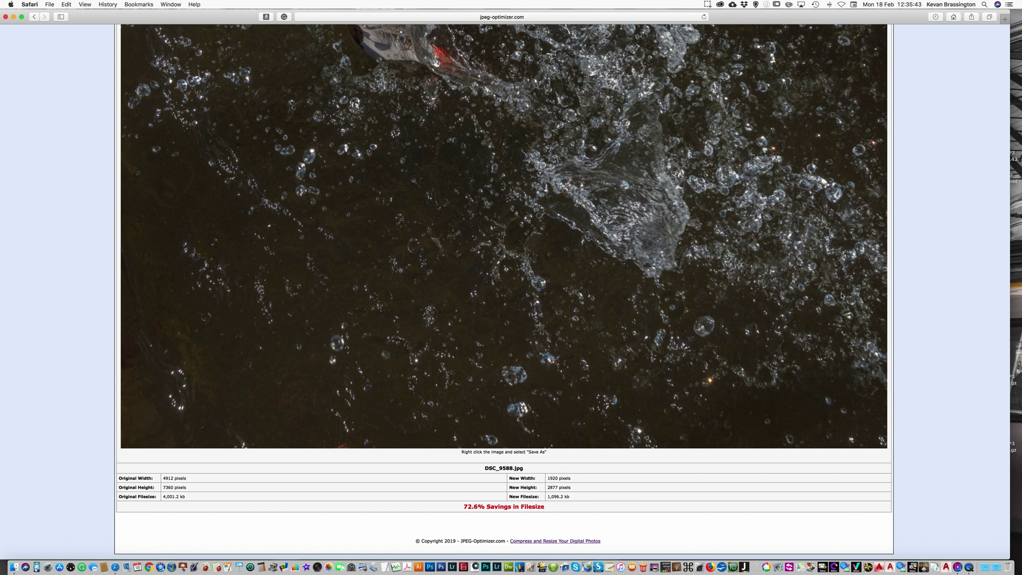
left_click(33, 16)
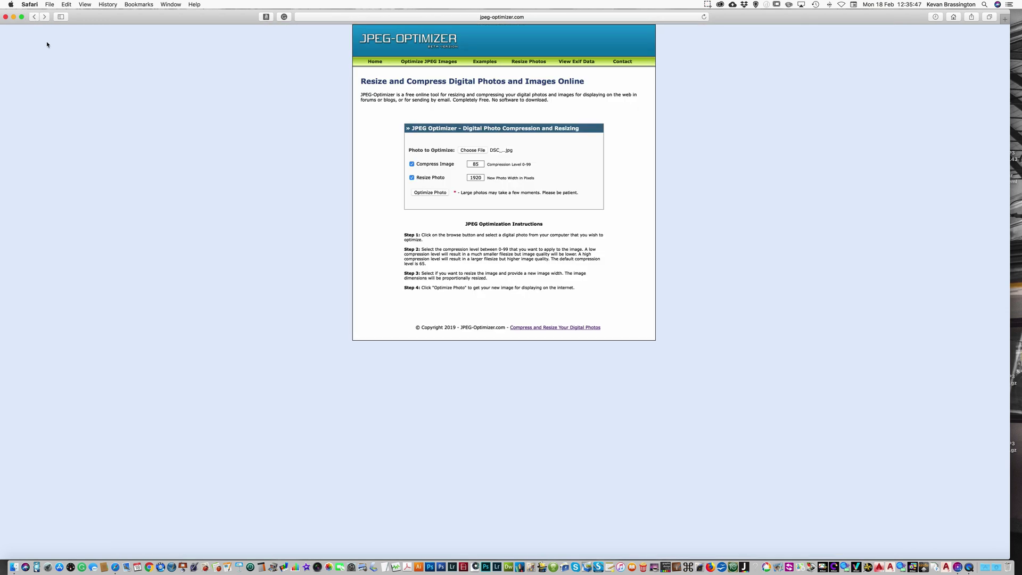